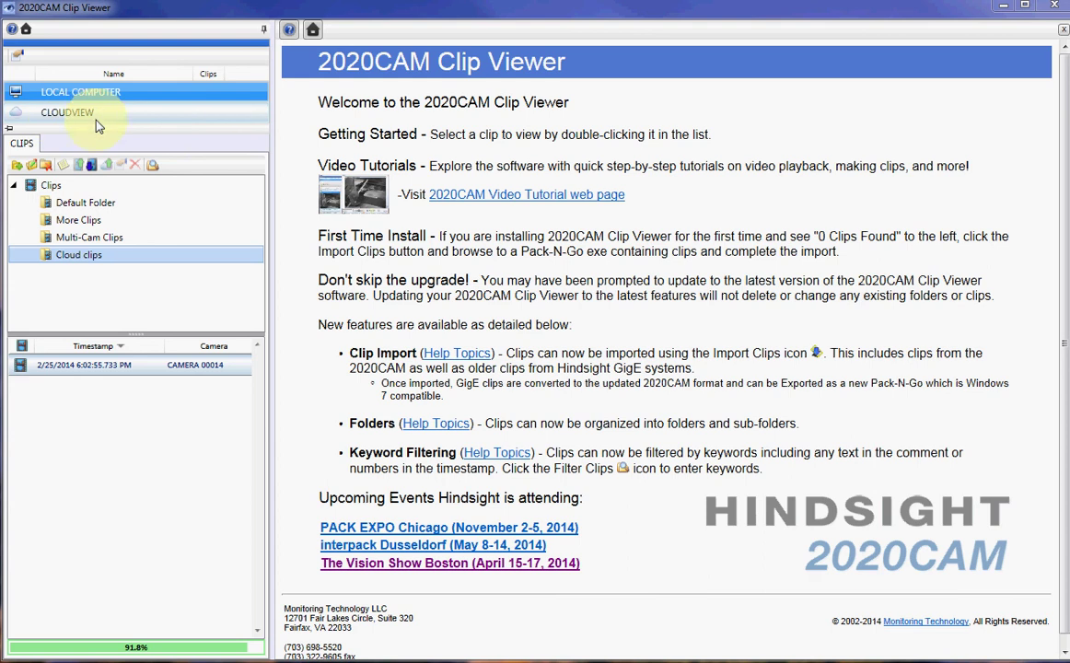
- Log in to CLOUDVIEW with the remembered credentials and open the cloud's Default Folder
{"action": "left_click", "coordinate": [102, 115]}
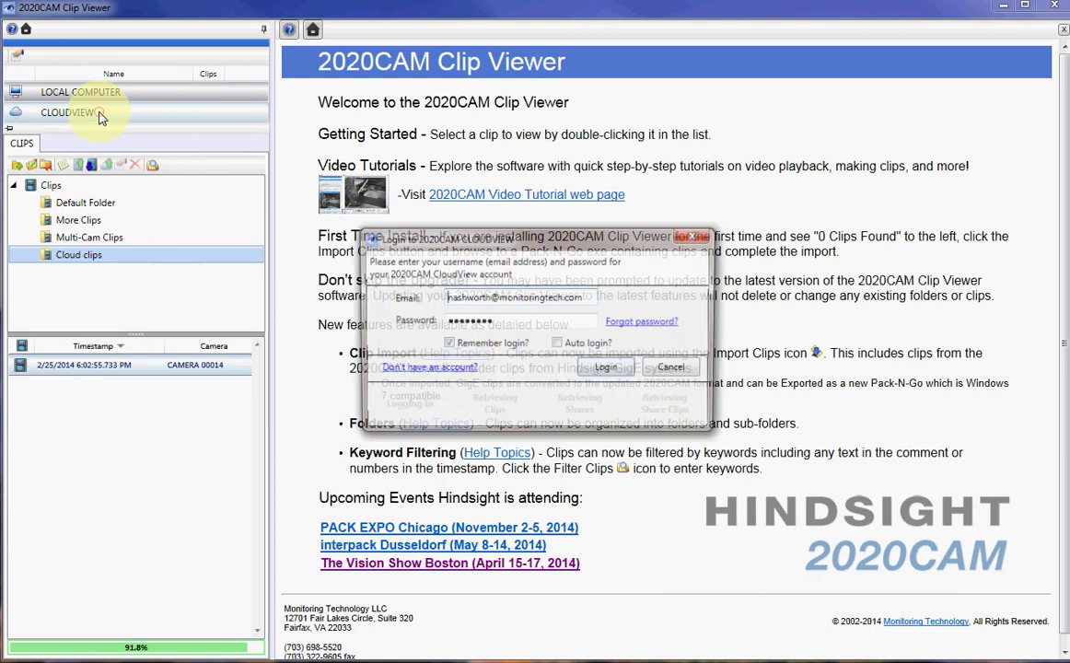
{"action": "left_click", "coordinate": [617, 369]}
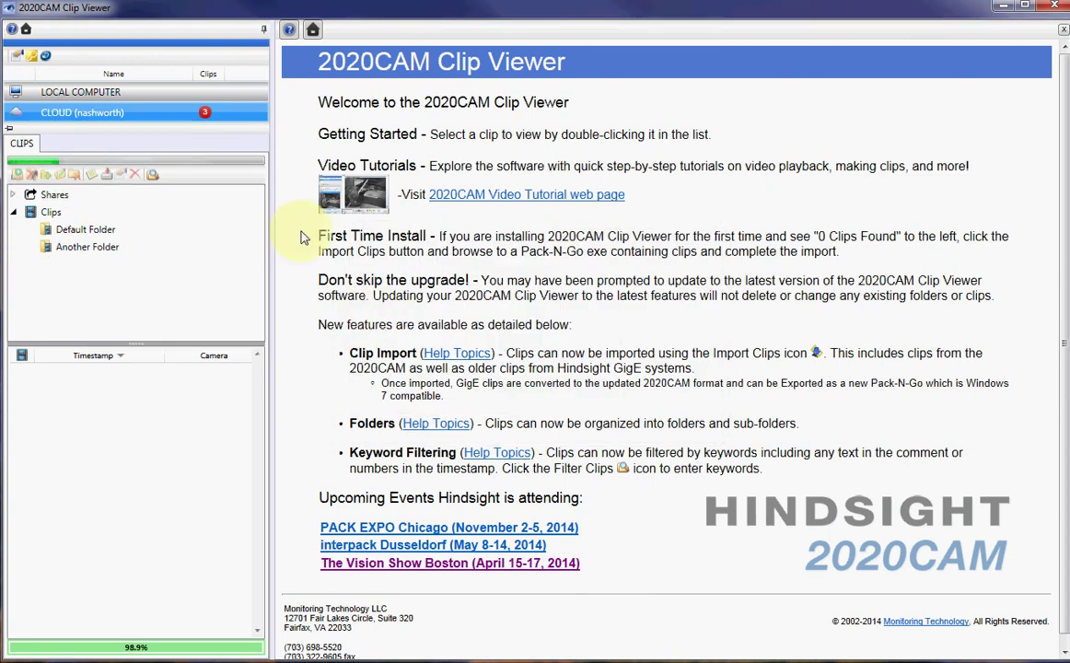
{"action": "left_click", "coordinate": [104, 223]}
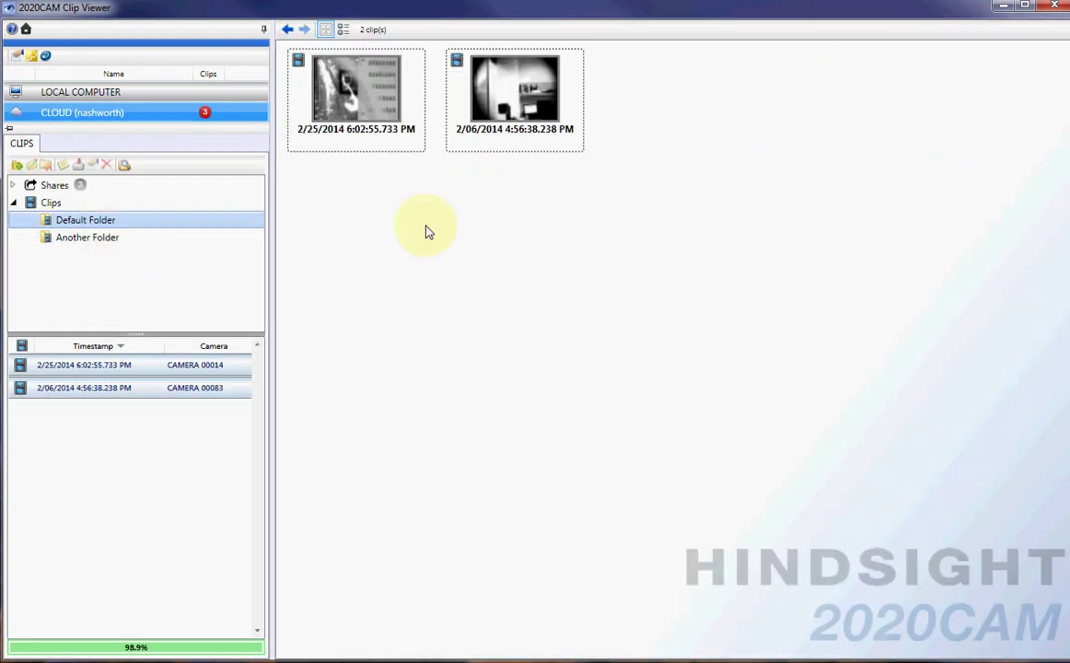
- Start a new cloud share under Shares and name it Office Share
{"action": "left_click", "coordinate": [14, 186]}
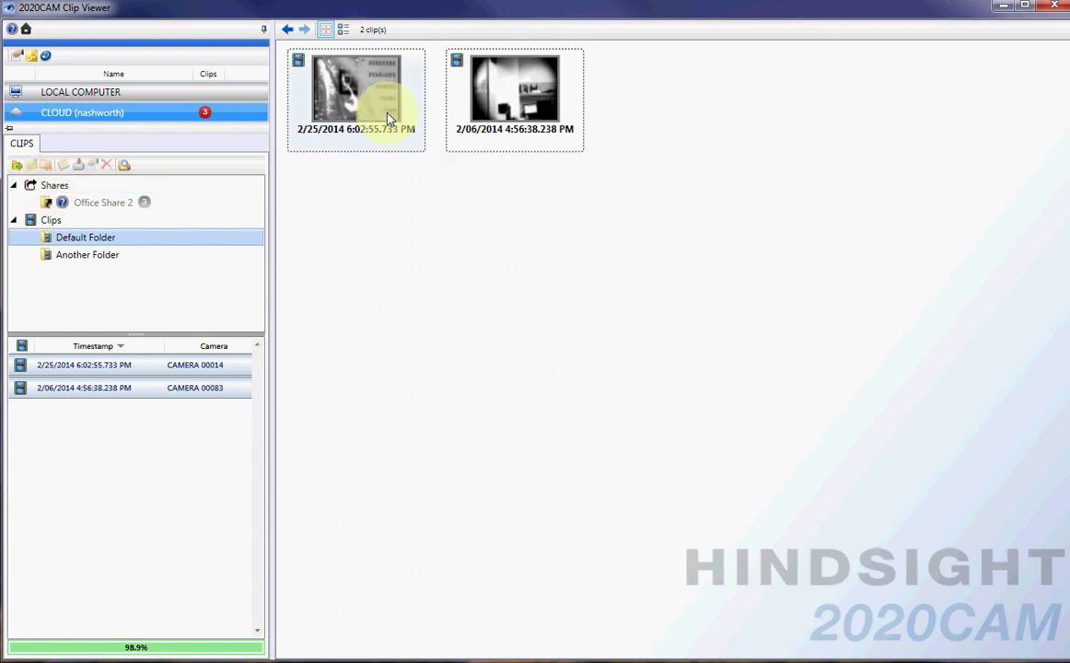
{"action": "left_click", "coordinate": [51, 186]}
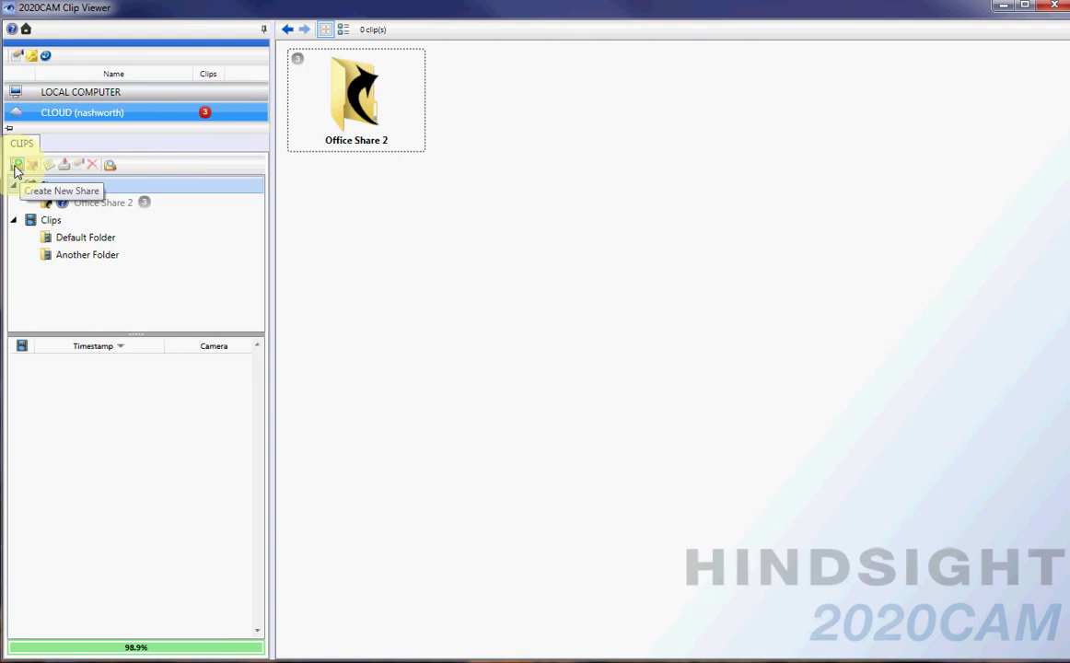
{"action": "left_click_drag", "start_coordinate": [21, 171], "coordinate": [73, 201]}
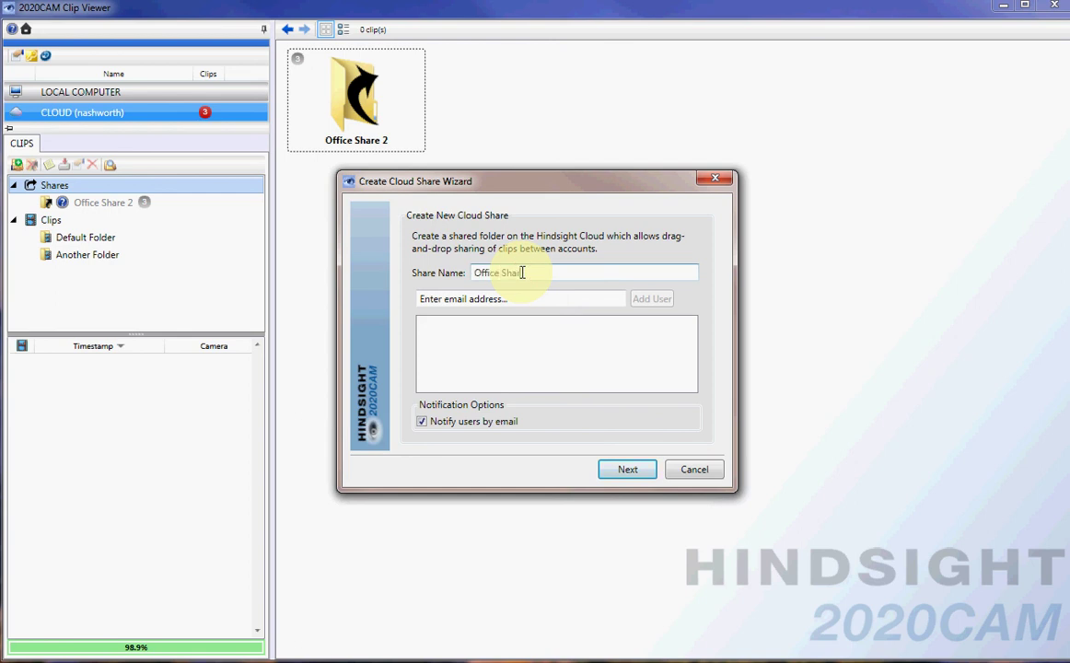
{"action": "type", "text": "e"}
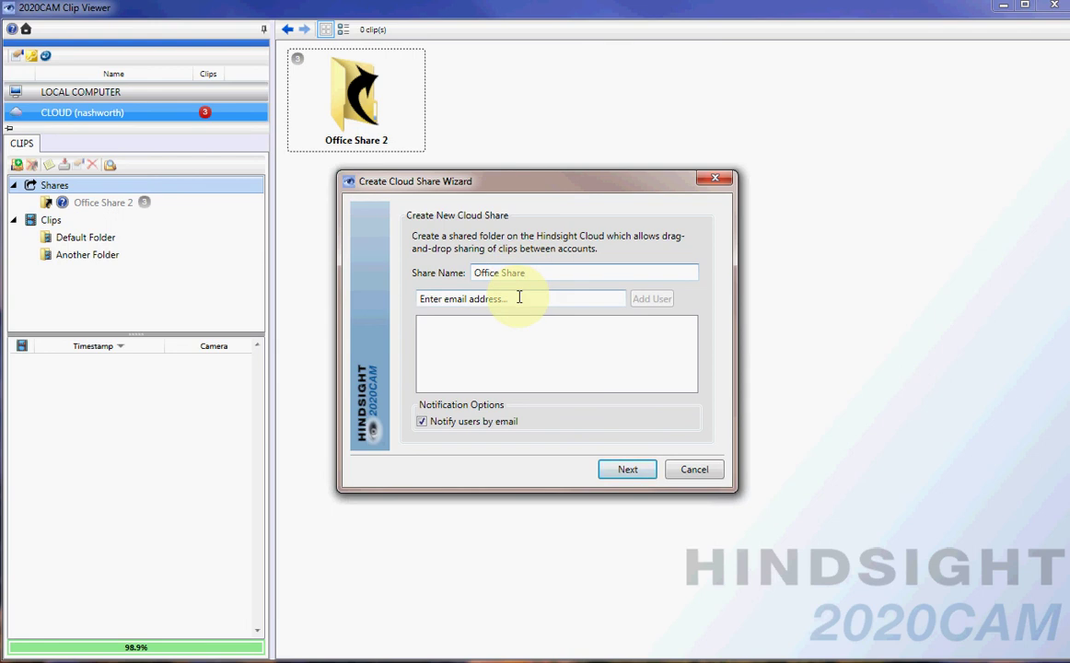
- Add the invited user's e-mail address, finish creating the share with e-mail notification enabled, and open Office Share
{"action": "left_click", "coordinate": [519, 297]}
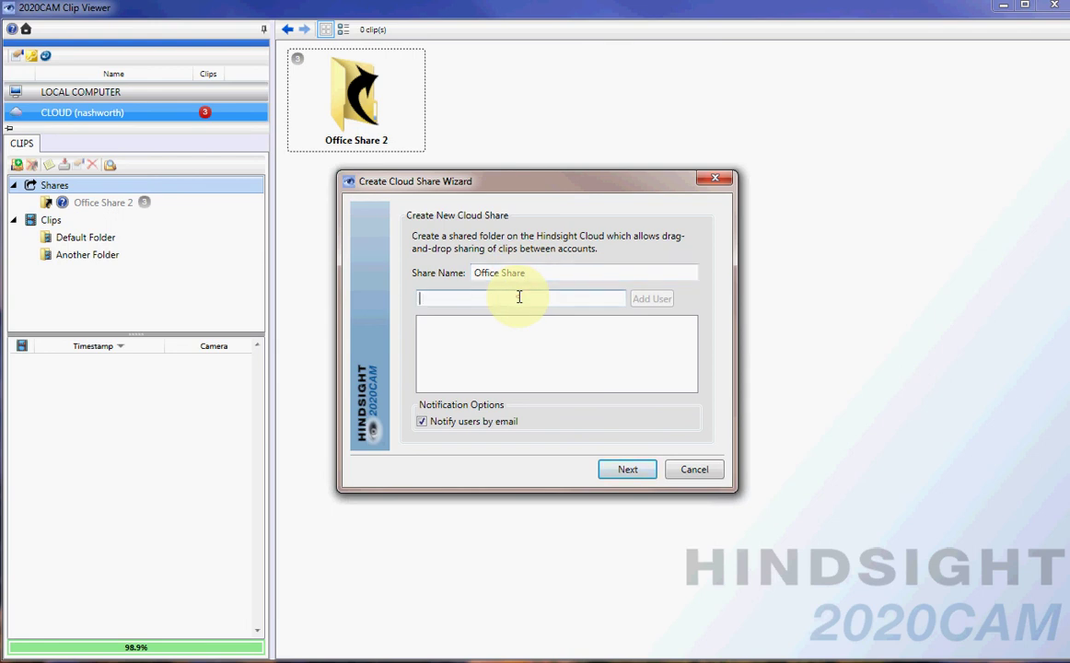
{"action": "type", "text": "nash"}
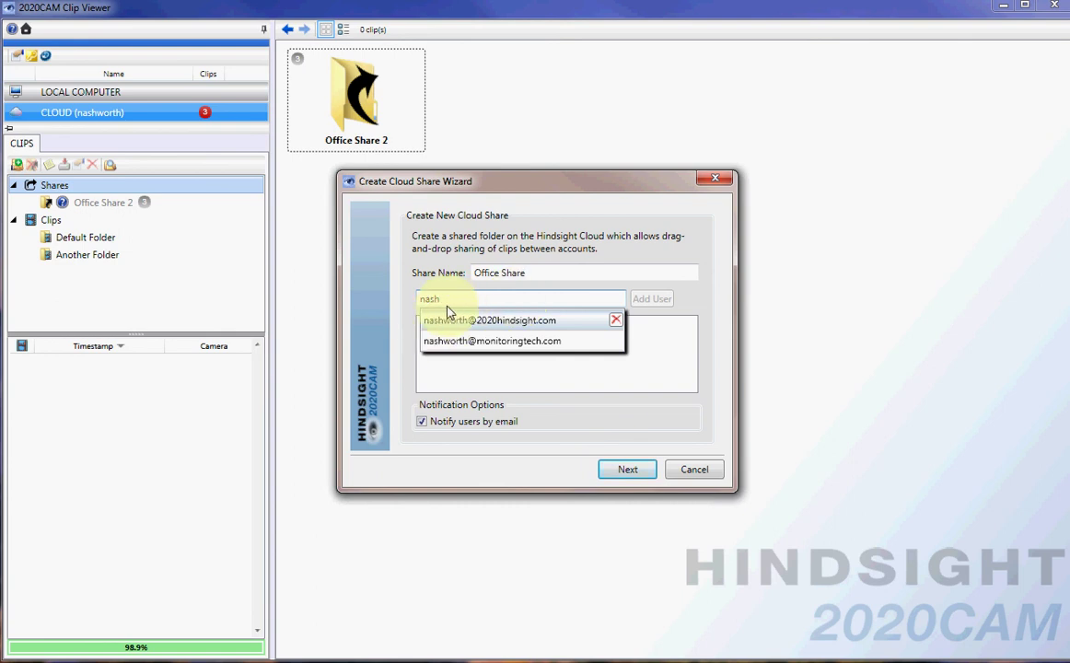
{"action": "left_click", "coordinate": [505, 323]}
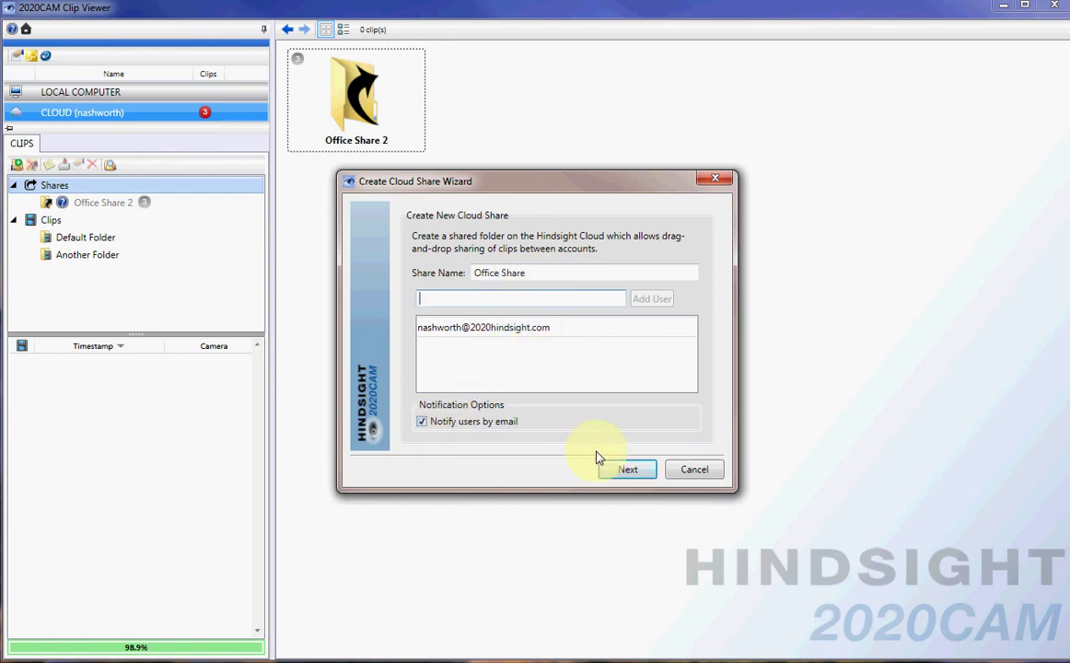
{"action": "mouse_move", "coordinate": [516, 343]}
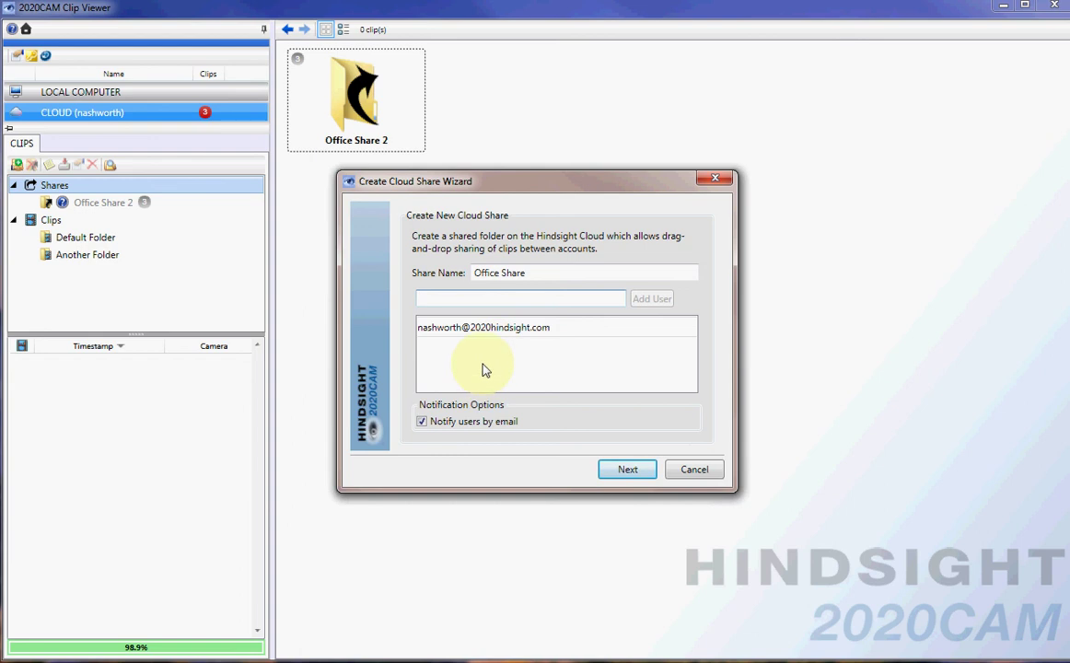
{"action": "mouse_move", "coordinate": [438, 341]}
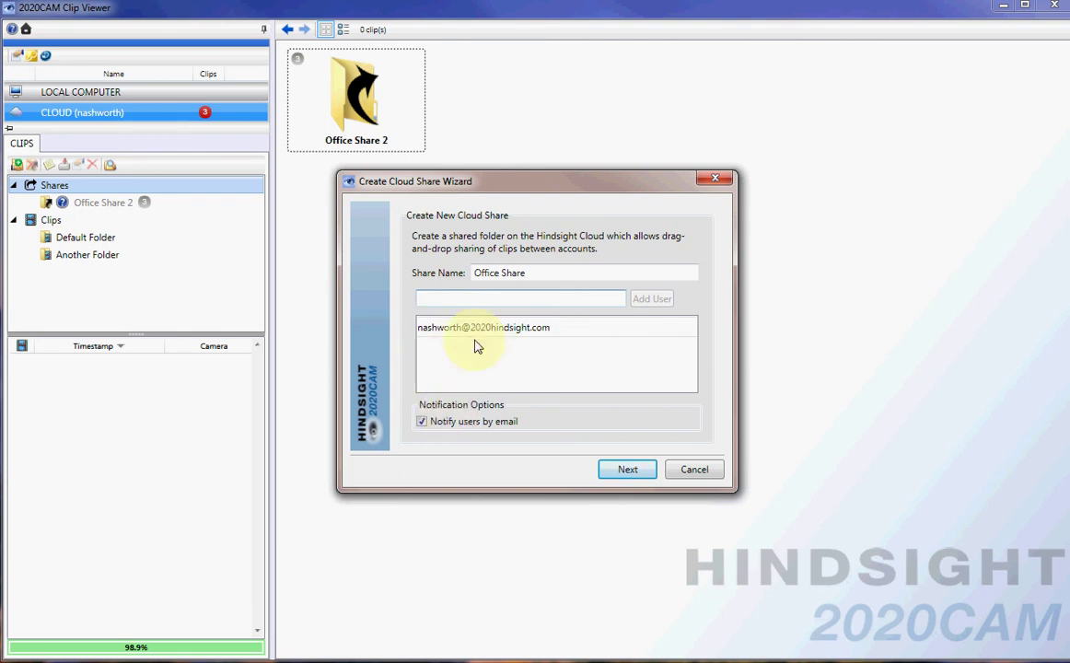
{"action": "left_click", "coordinate": [638, 474]}
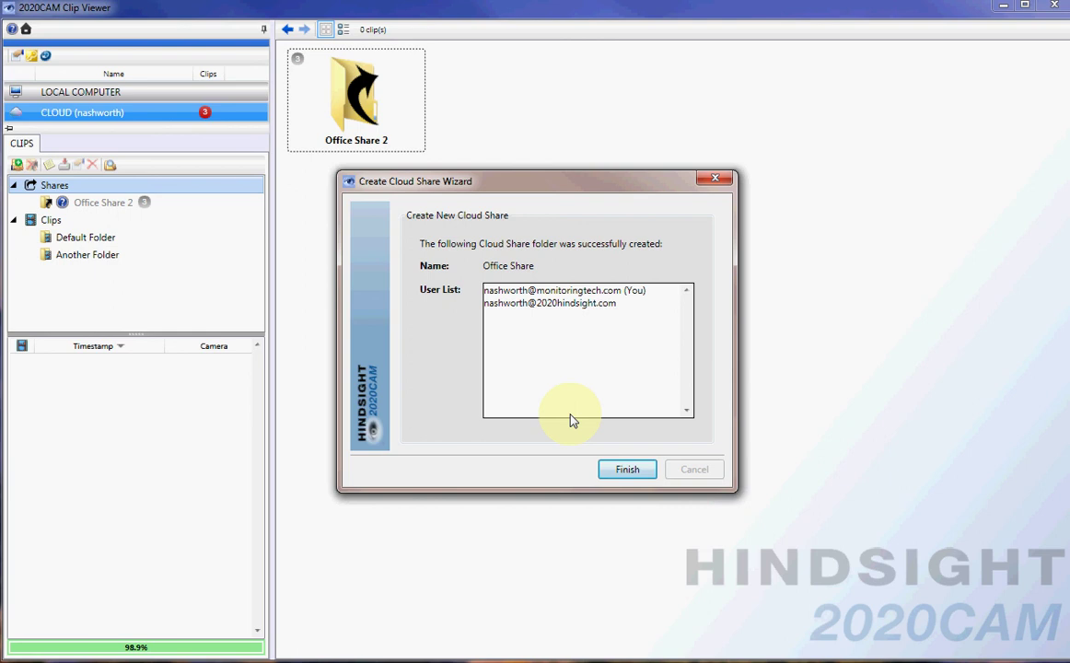
{"action": "left_click", "coordinate": [630, 475]}
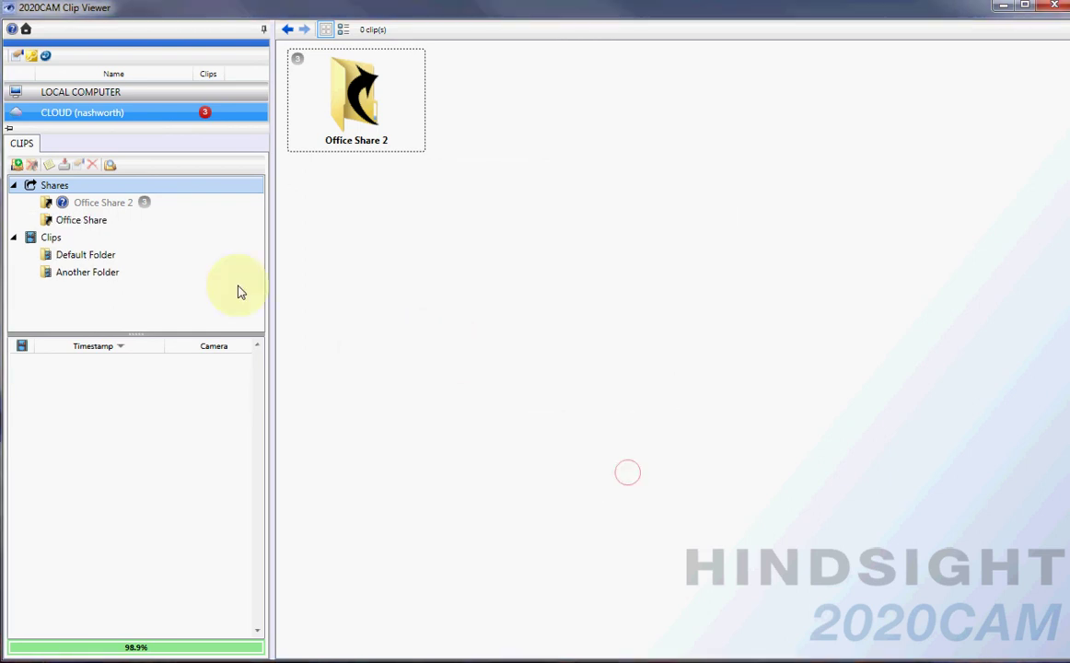
{"action": "left_click", "coordinate": [97, 223]}
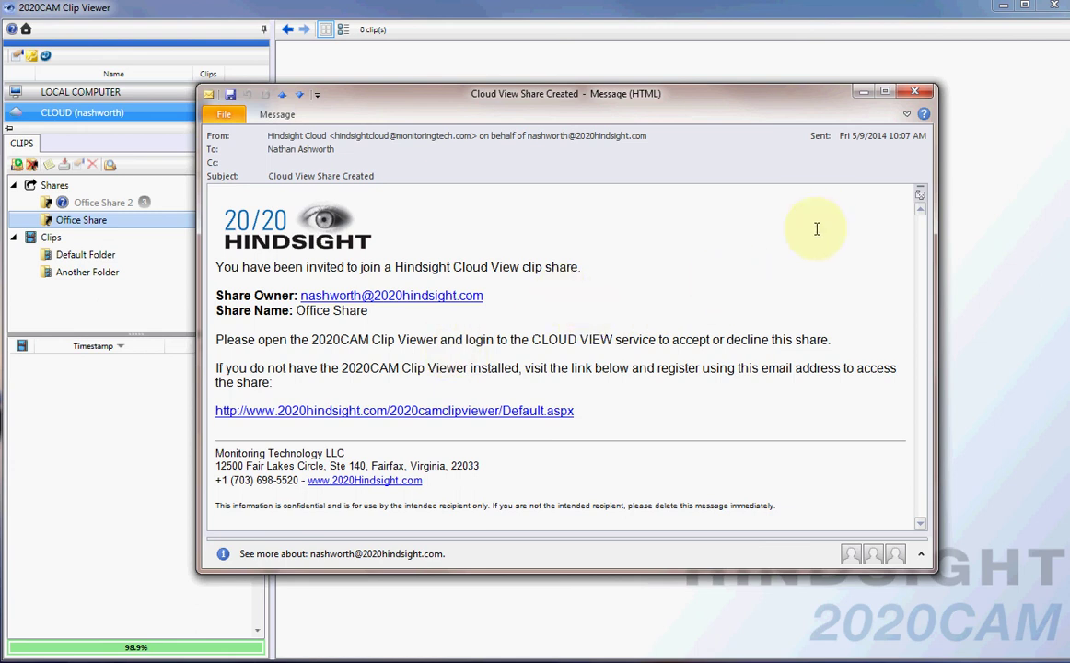
- Close the share invitation e-mail and accept the pending invitation to Office Share 2
{"action": "left_click", "coordinate": [910, 95]}
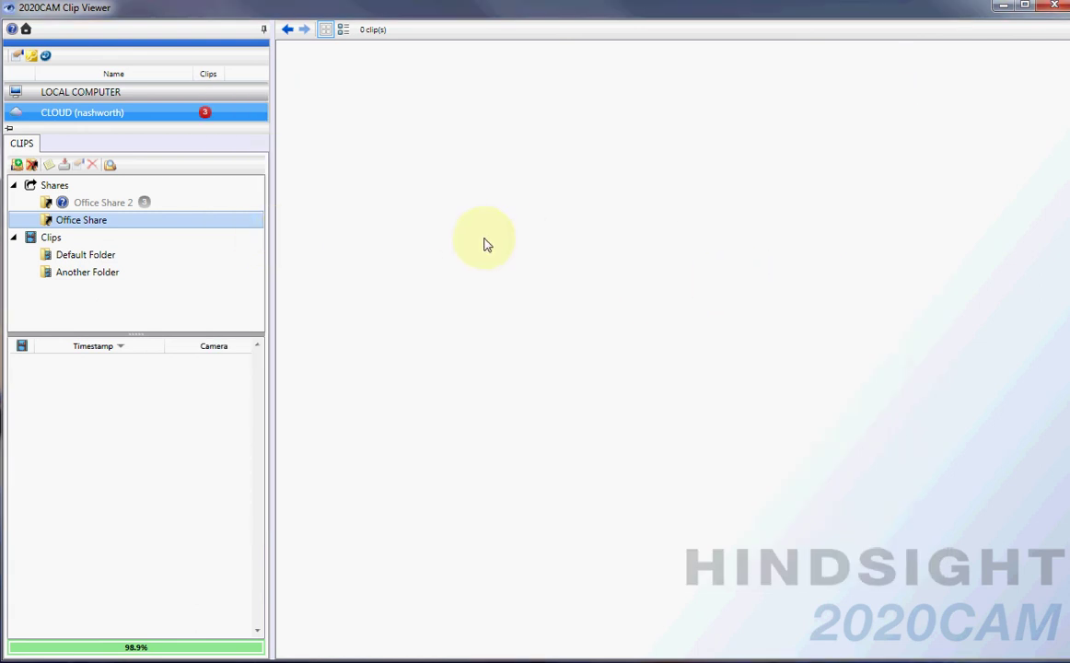
{"action": "mouse_move", "coordinate": [98, 207]}
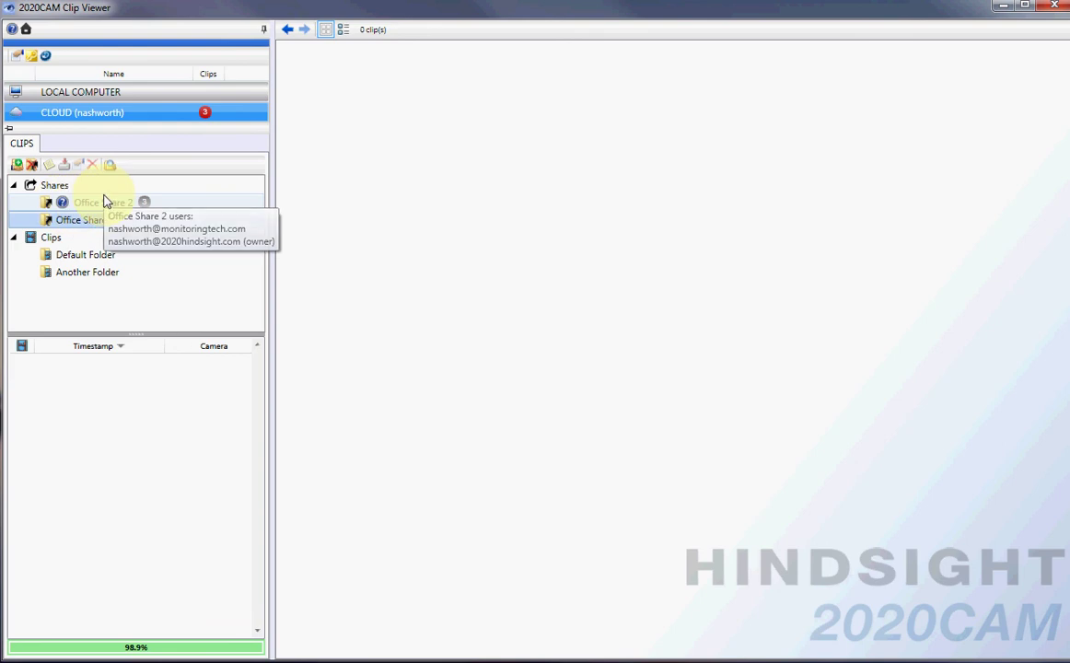
{"action": "double_click", "coordinate": [105, 205]}
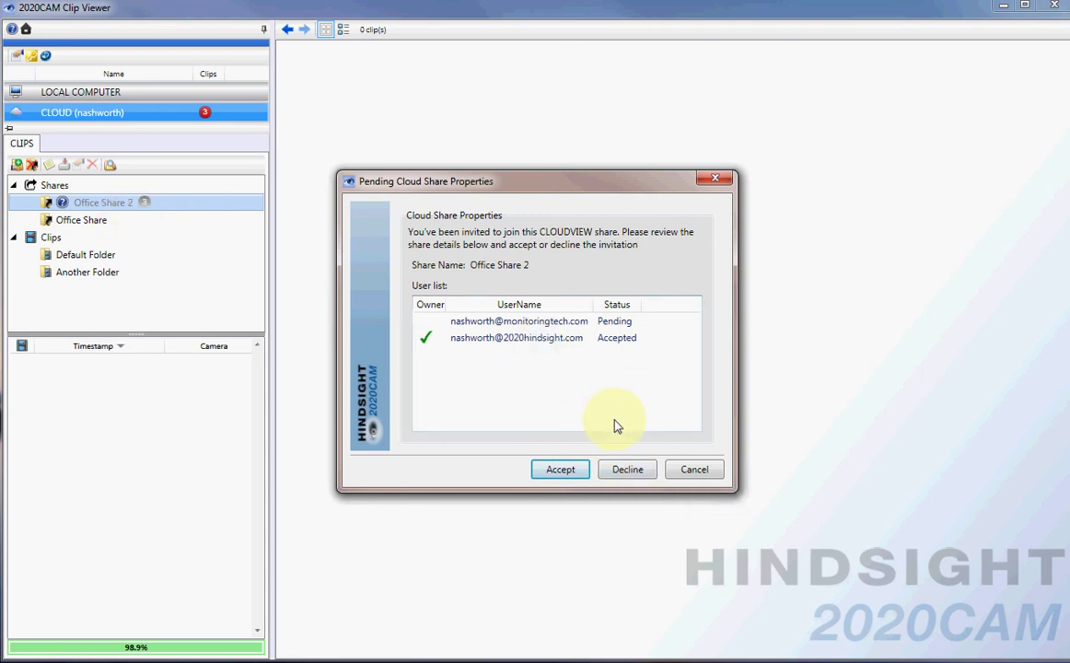
{"action": "left_click", "coordinate": [549, 475]}
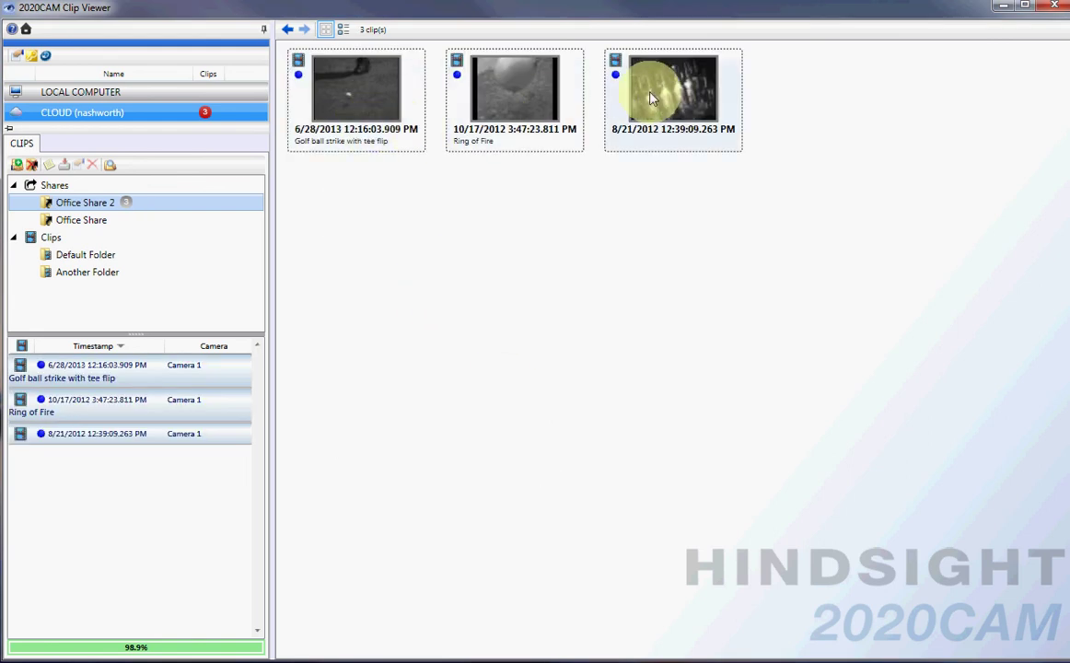
- Preview the "Golf ball strike with tee flip" clip from Office Share 2 and copy it into the Default Folder
{"action": "double_click", "coordinate": [380, 119]}
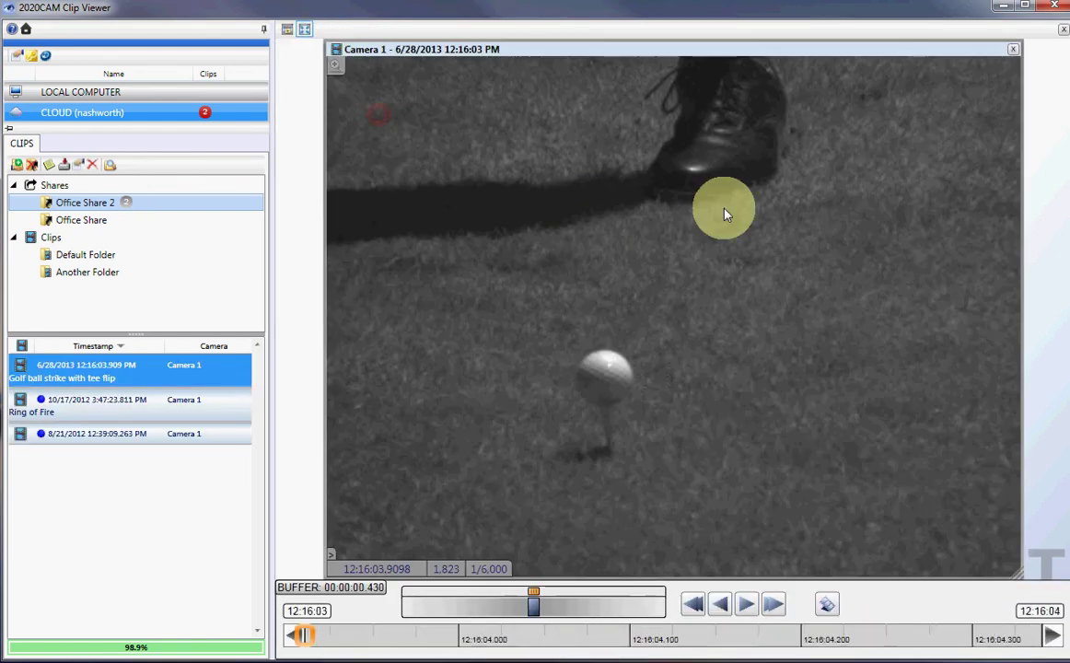
{"action": "left_click", "coordinate": [1063, 34]}
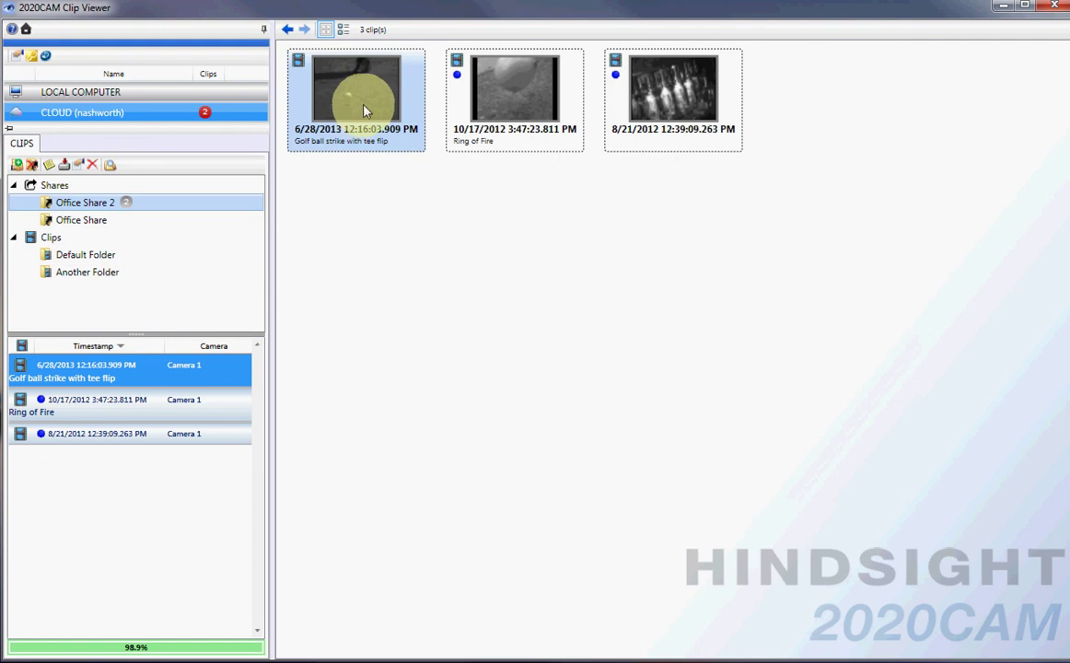
{"action": "left_click_drag", "start_coordinate": [360, 109], "coordinate": [126, 261]}
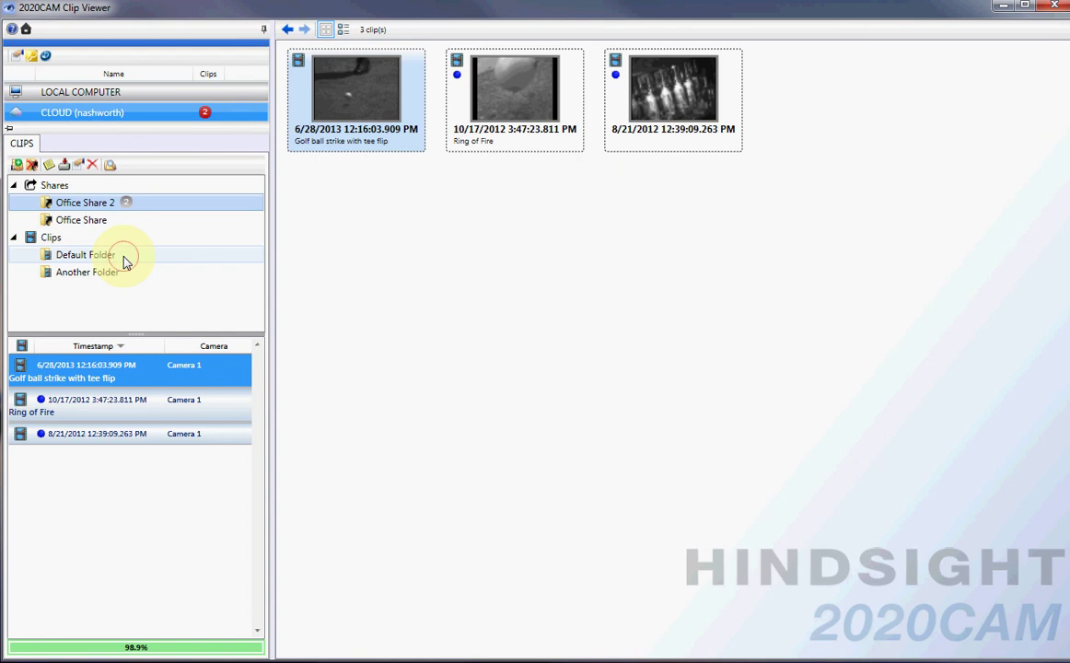
{"action": "left_click", "coordinate": [99, 258]}
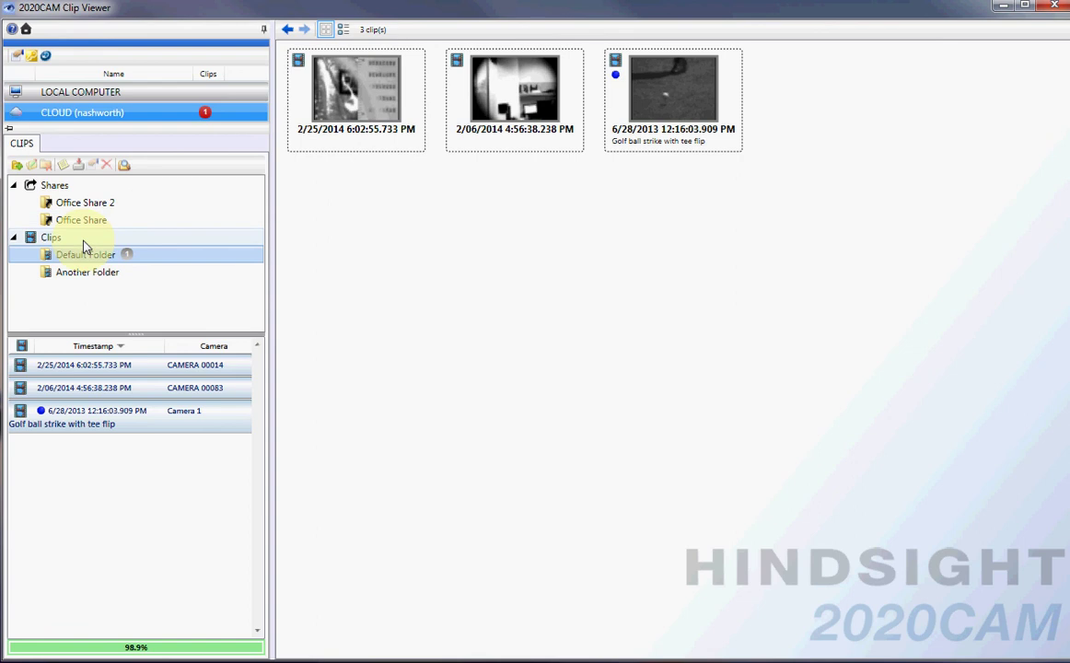
- Copy the 2/25/2014 6:02:55.733 PM clip from the Default Folder into Office Share and open the share
{"action": "left_click", "coordinate": [366, 136]}
{"action": "left_click_drag", "start_coordinate": [114, 225], "coordinate": [108, 221]}
{"action": "left_click", "coordinate": [107, 221]}
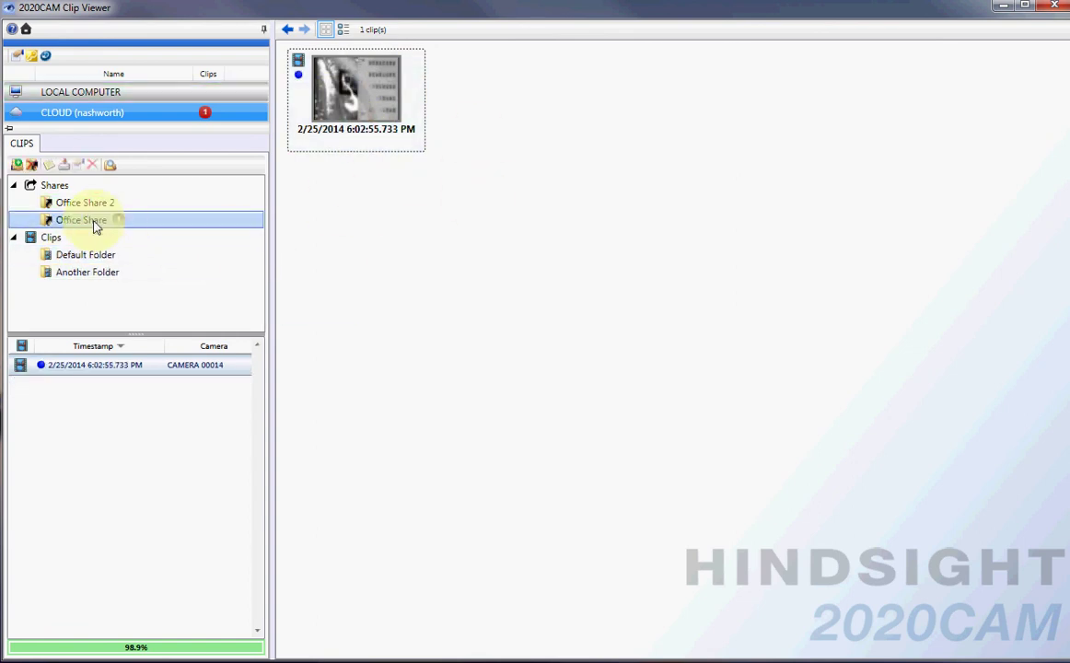
- Check who uses Office Share and which actions are available for its clip
{"action": "mouse_move", "coordinate": [96, 226]}
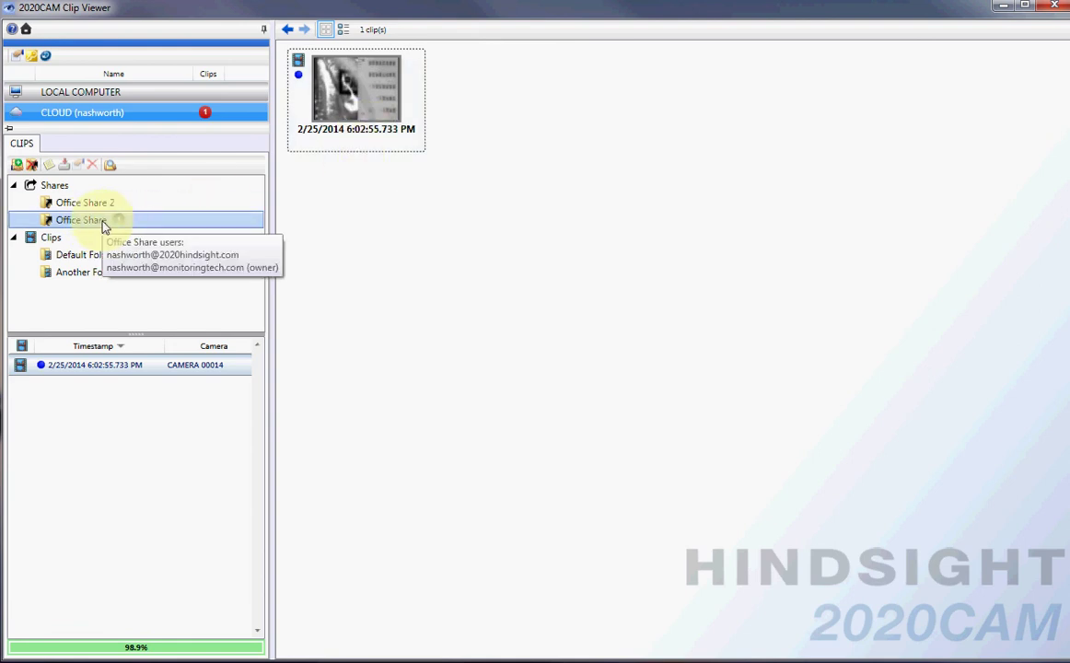
{"action": "left_click", "coordinate": [355, 109]}
{"action": "right_click", "coordinate": [355, 109]}
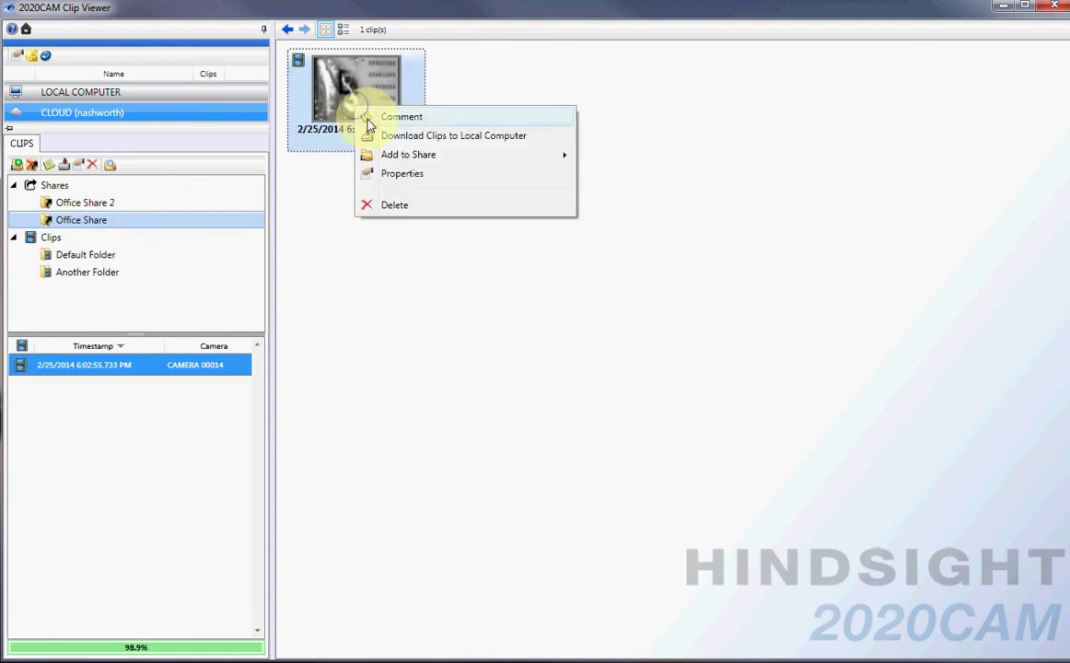
{"action": "left_click", "coordinate": [353, 108]}
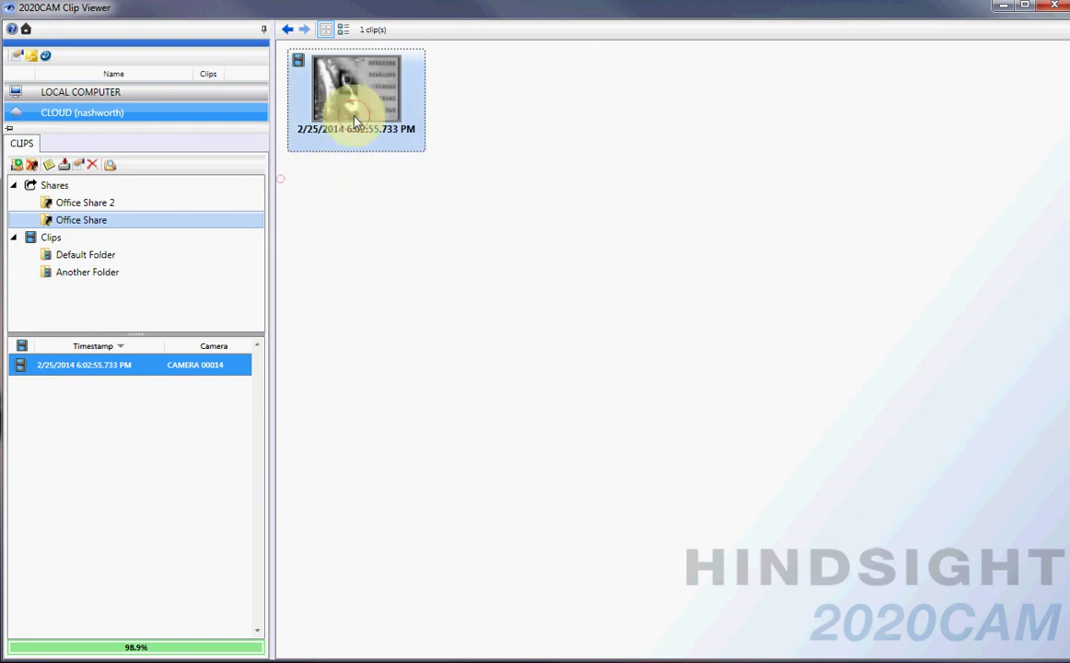
{"action": "mouse_move", "coordinate": [353, 107]}
{"action": "left_mouse_down"}
{"action": "mouse_move", "coordinate": [170, 89]}
{"action": "mouse_move", "coordinate": [359, 115]}
{"action": "left_mouse_up"}
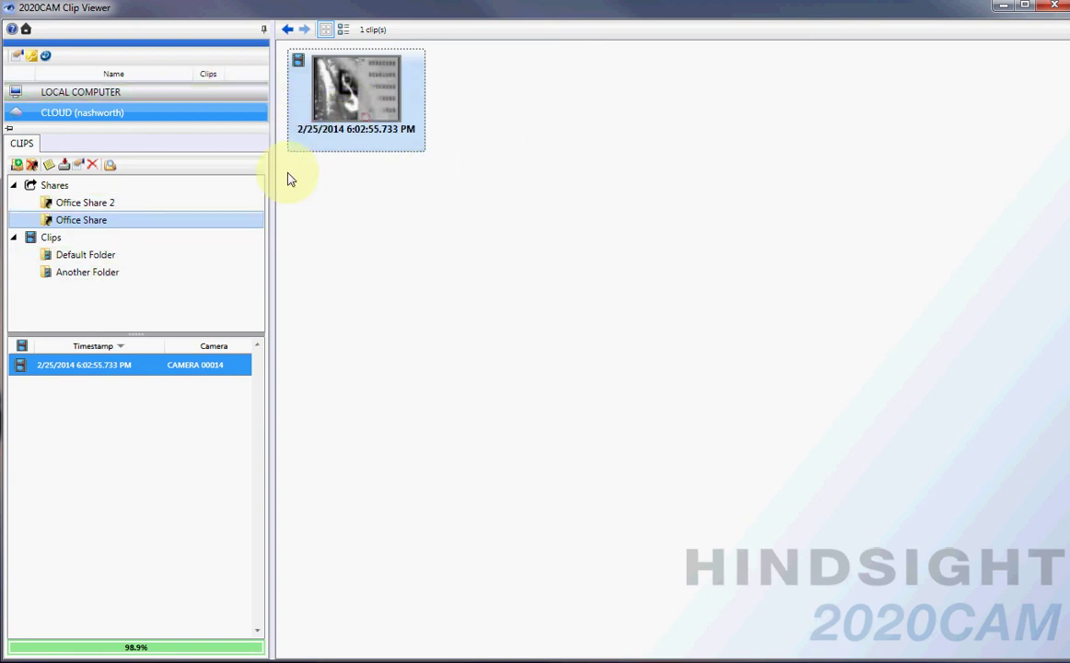
- Review Office Share's user list with each user's owner and invitation status, and close the share properties
{"action": "mouse_move", "coordinate": [81, 225]}
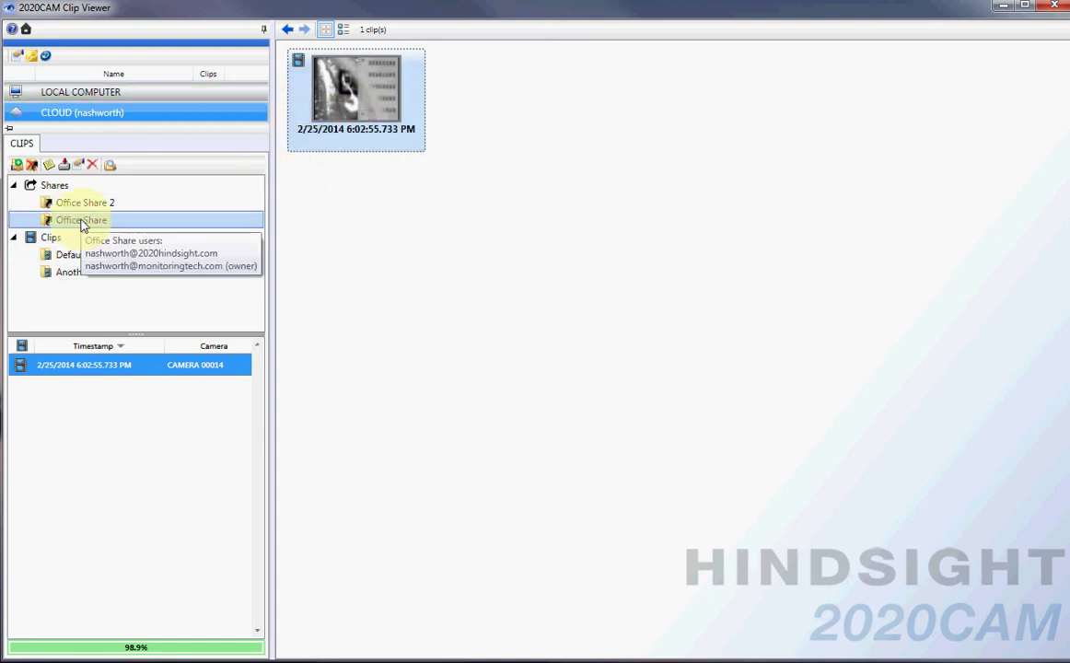
{"action": "right_click", "coordinate": [89, 227]}
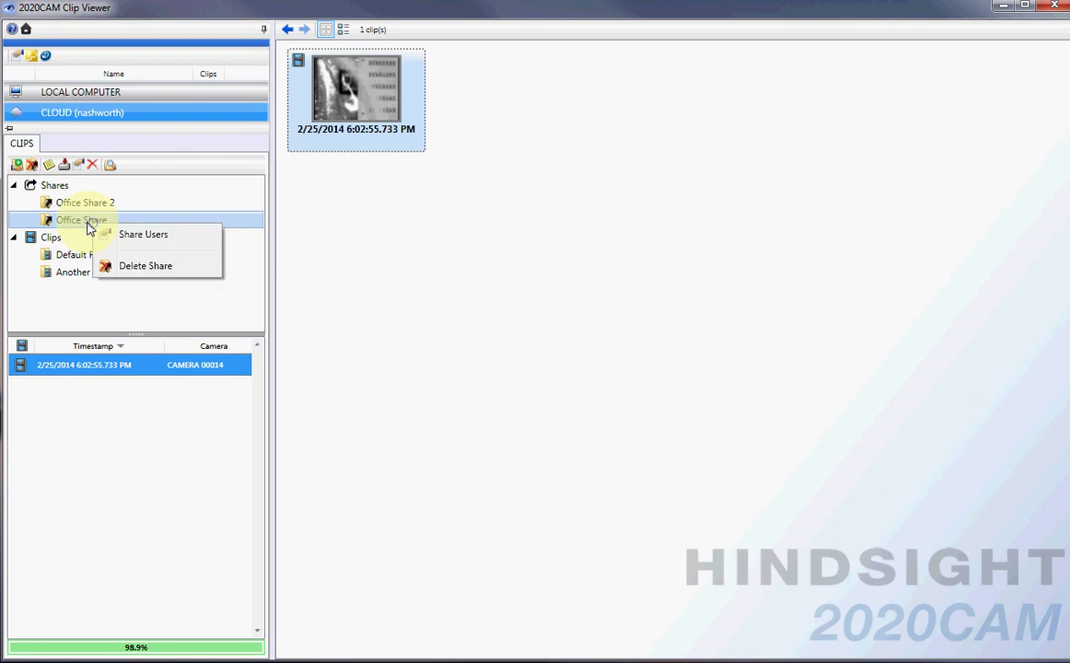
{"action": "left_click", "coordinate": [125, 236]}
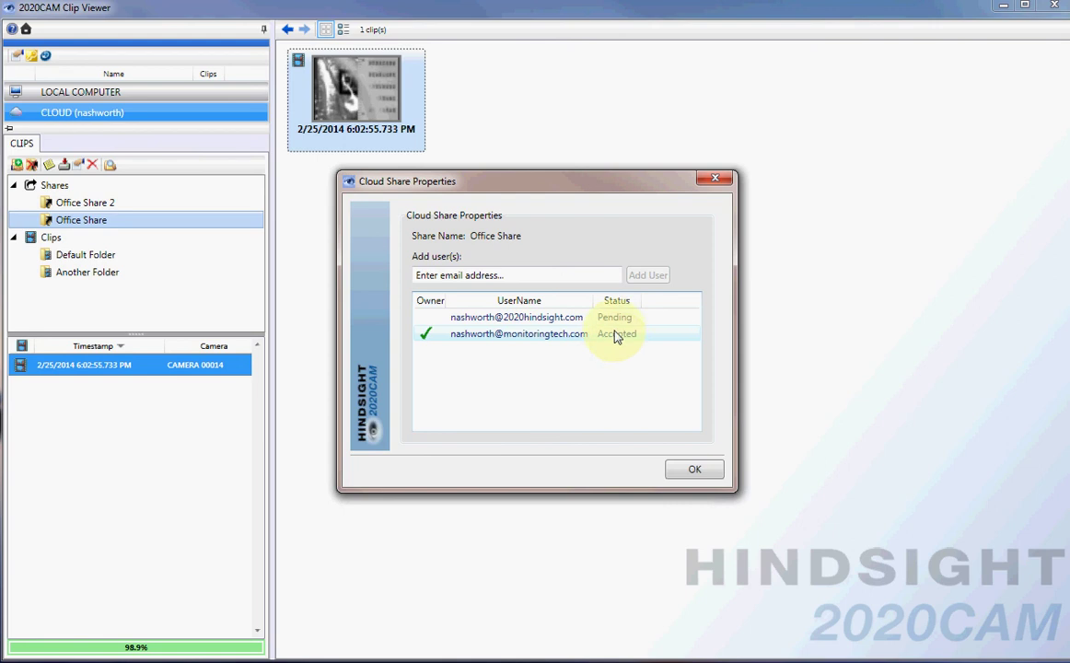
{"action": "left_click", "coordinate": [470, 275]}
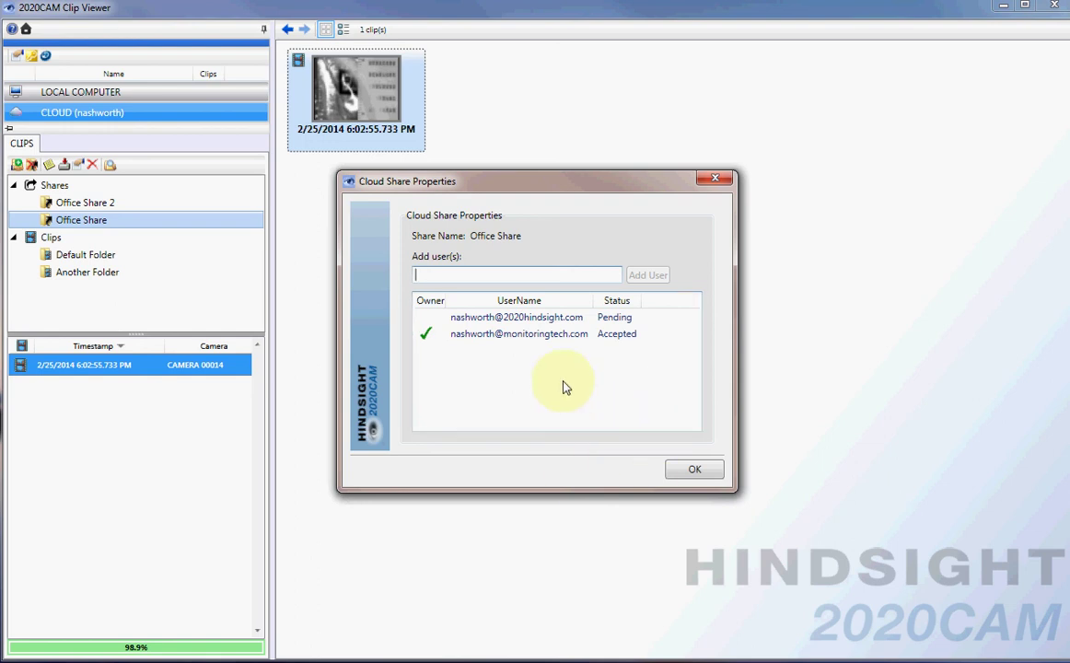
{"action": "left_click", "coordinate": [693, 471]}
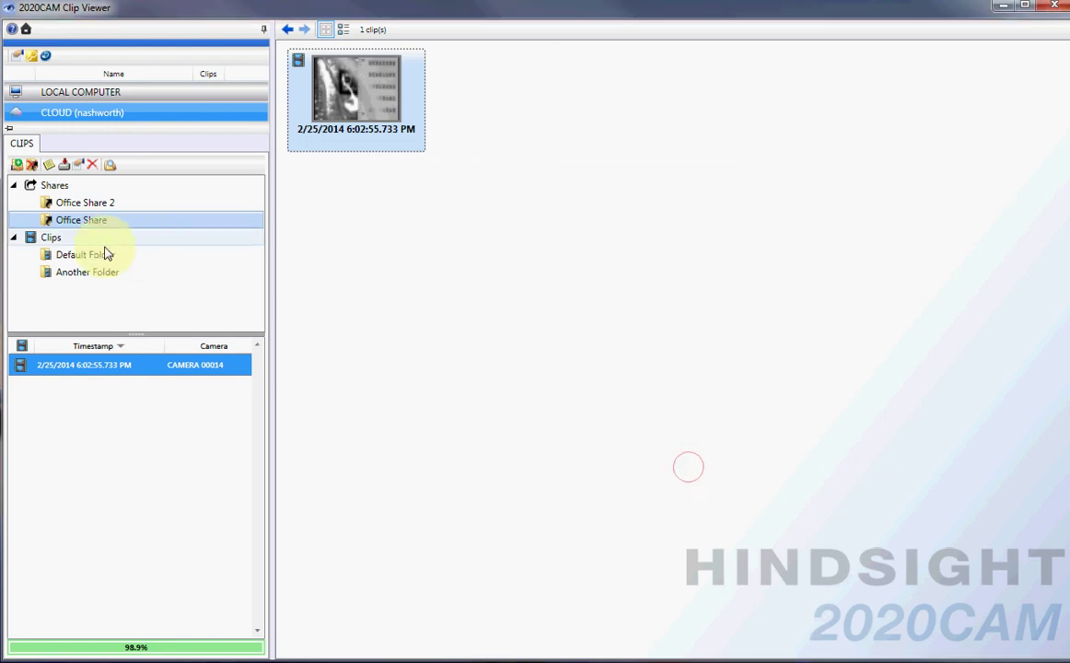
- Copy the 2/06/2014 4:56:38.238 PM clip from the Default Folder into Office Share
{"action": "left_click", "coordinate": [89, 260]}
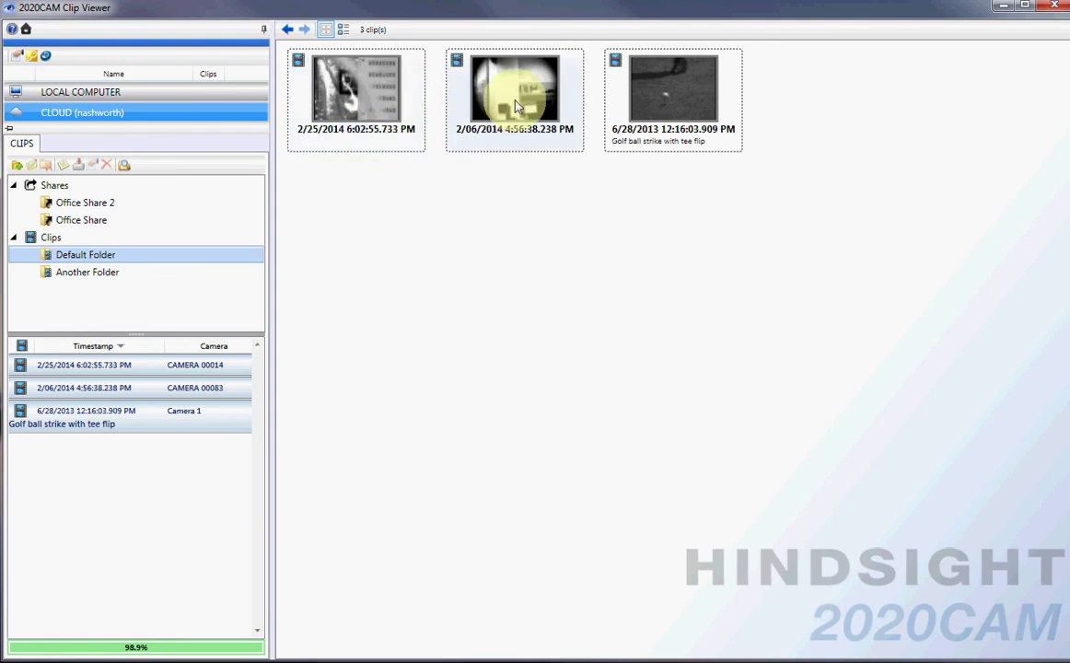
{"action": "left_click_drag", "start_coordinate": [515, 106], "coordinate": [147, 223]}
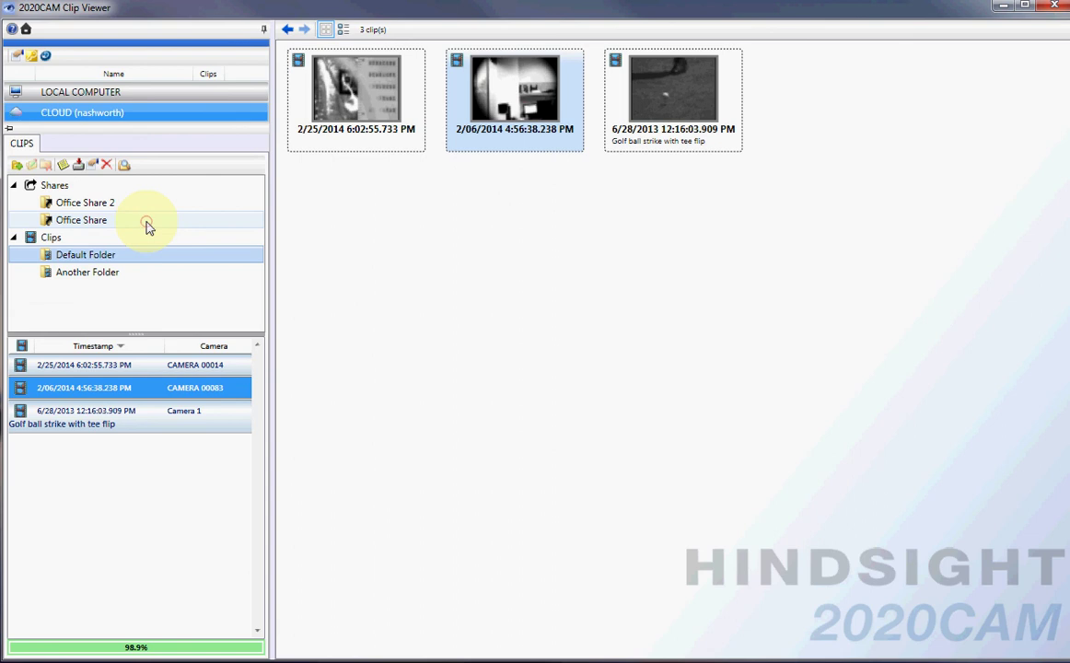
- Open the 2/06/2014 4:56:38.238 PM clip from Office Share for viewing and close its video pane
{"action": "left_click", "coordinate": [99, 221]}
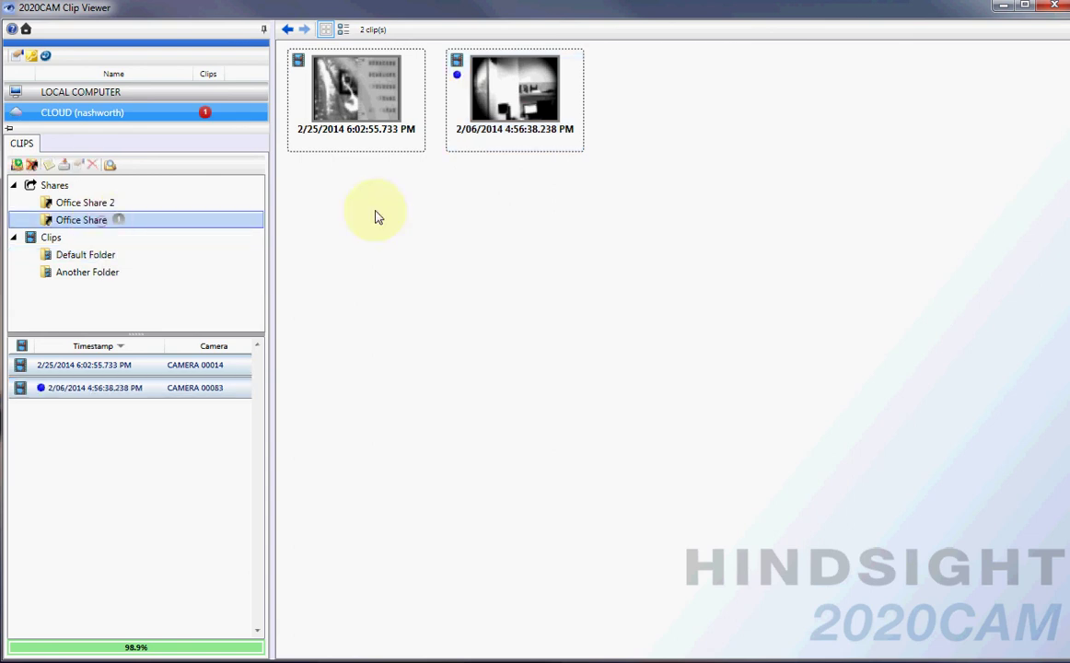
{"action": "double_click", "coordinate": [490, 88]}
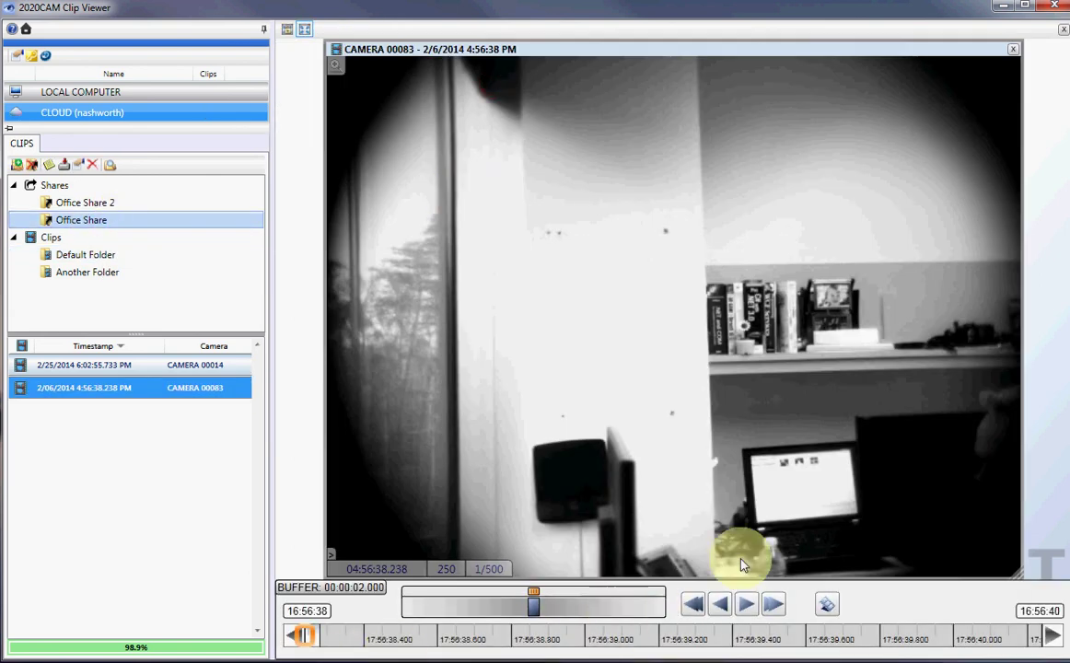
{"action": "left_click", "coordinate": [1015, 48]}
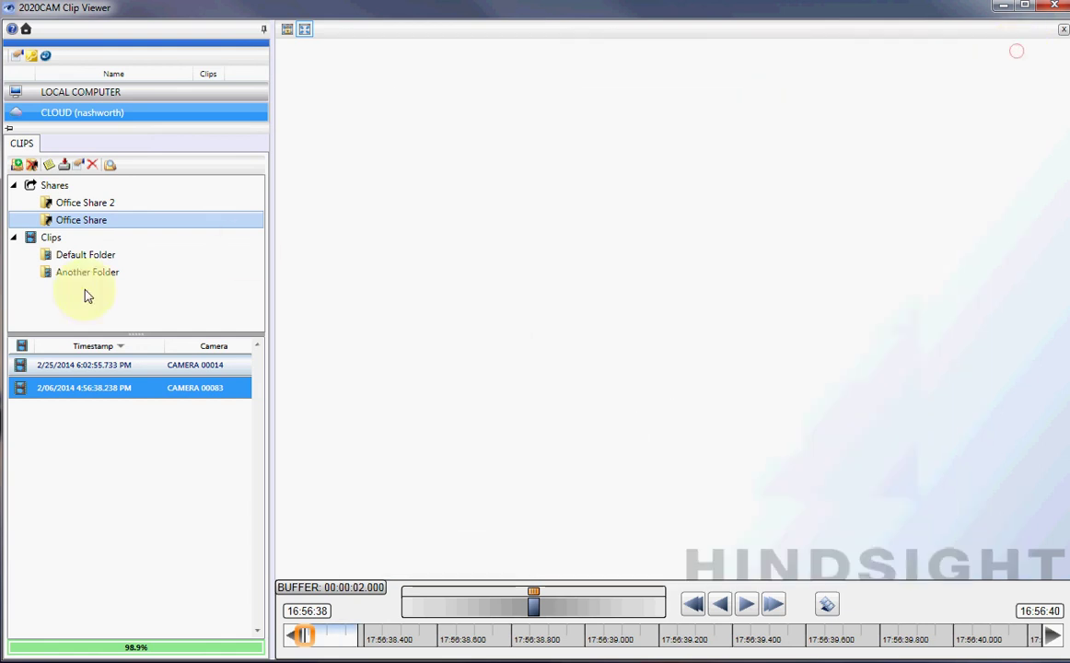
- Check which share management actions are available for Office Share without applying any
{"action": "left_click", "coordinate": [79, 221]}
{"action": "right_click", "coordinate": [80, 221]}
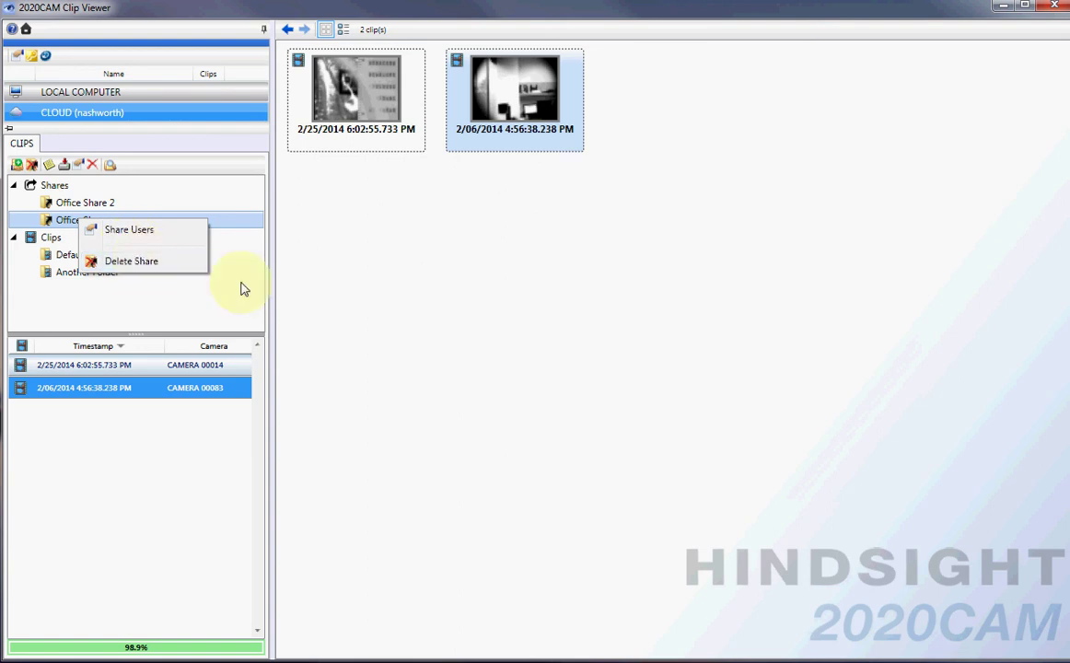
{"action": "key", "text": "Escape"}
- Examine the clips and available share actions of Office Share 2, including the purpose of Unsubscribe, without applying any
{"action": "left_click", "coordinate": [79, 204]}
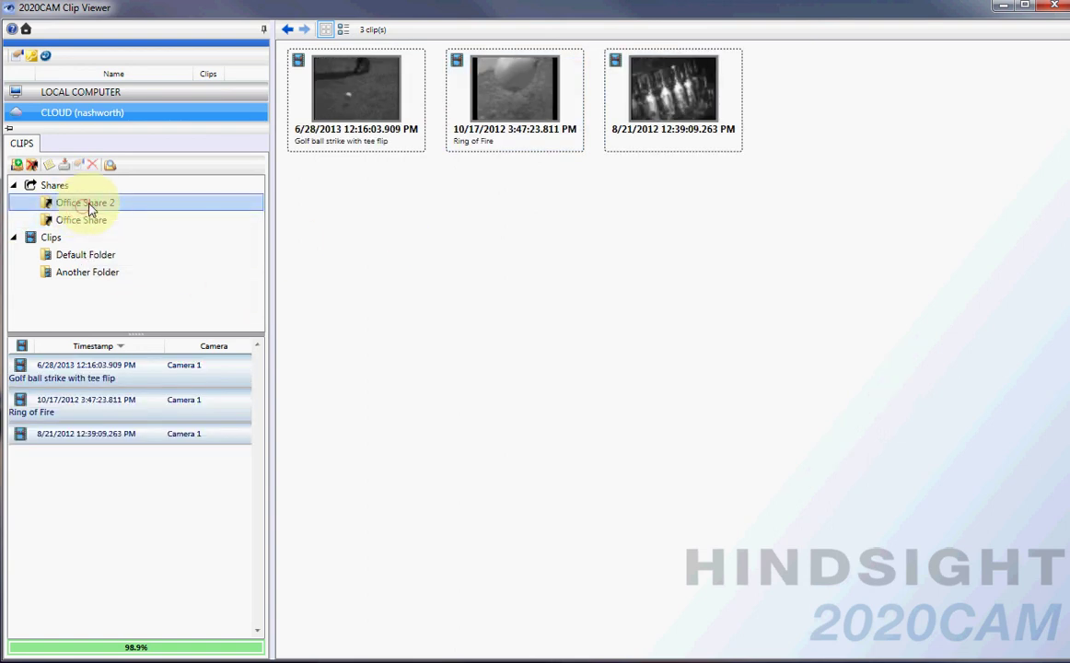
{"action": "right_click", "coordinate": [89, 208]}
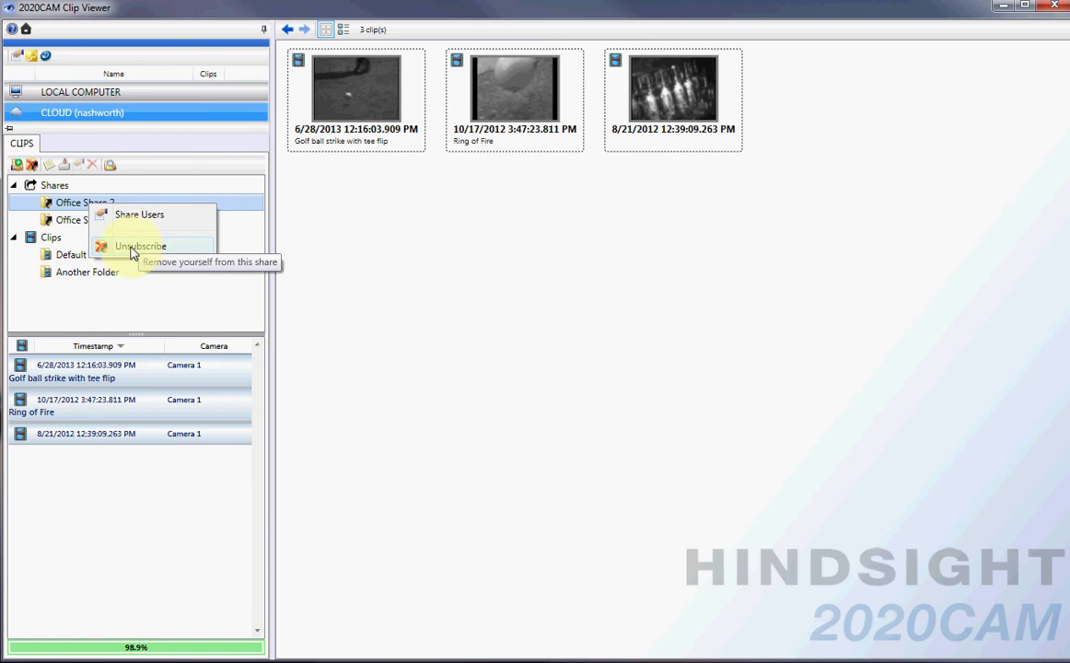
{"action": "left_click", "coordinate": [379, 226]}
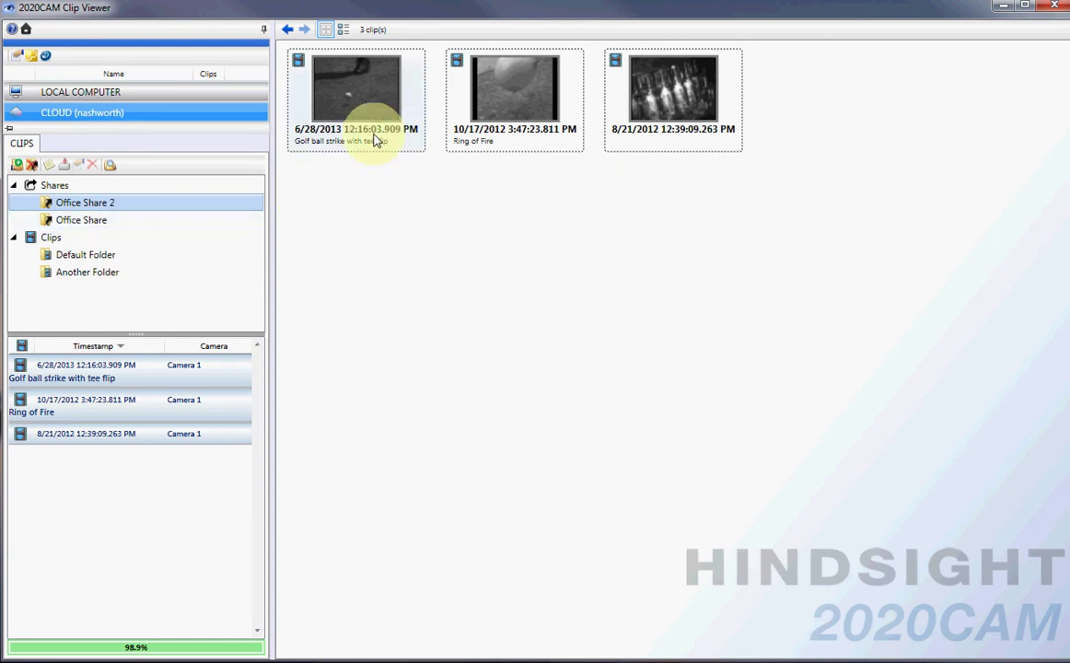
{"action": "mouse_move", "coordinate": [199, 225]}
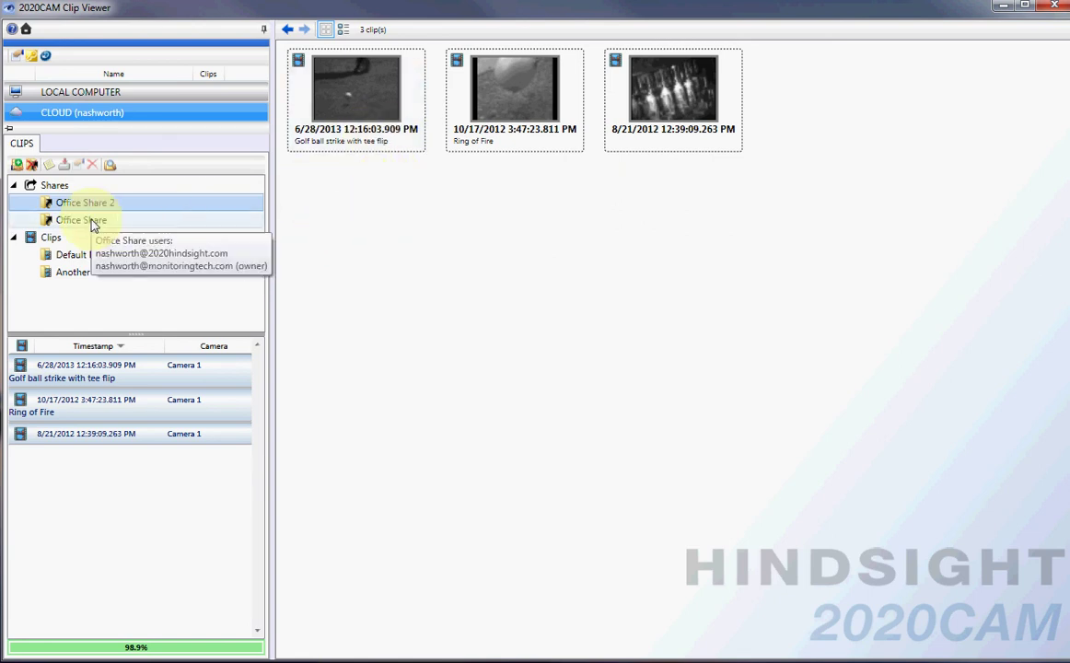